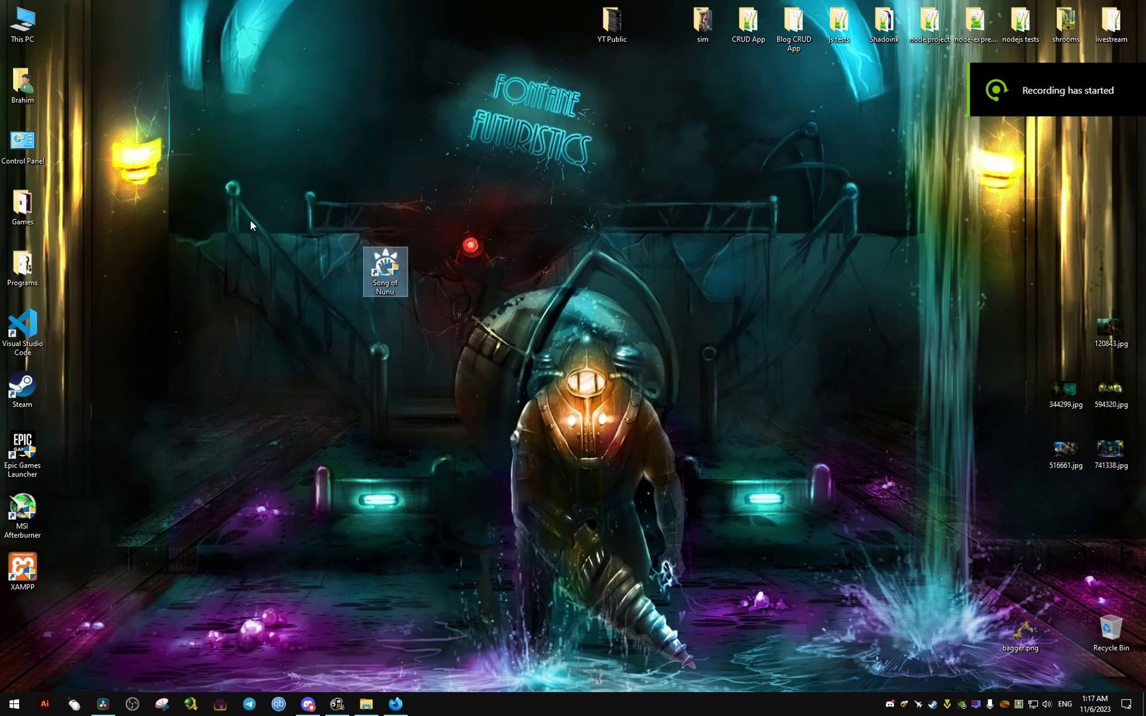
# Send a desktop shortcut of SongOfNunu.exe from C:\Song of Nunu, then close Explorer.
pyautogui.doubleClick(23, 25)
pyautogui.doubleClick(573, 215)
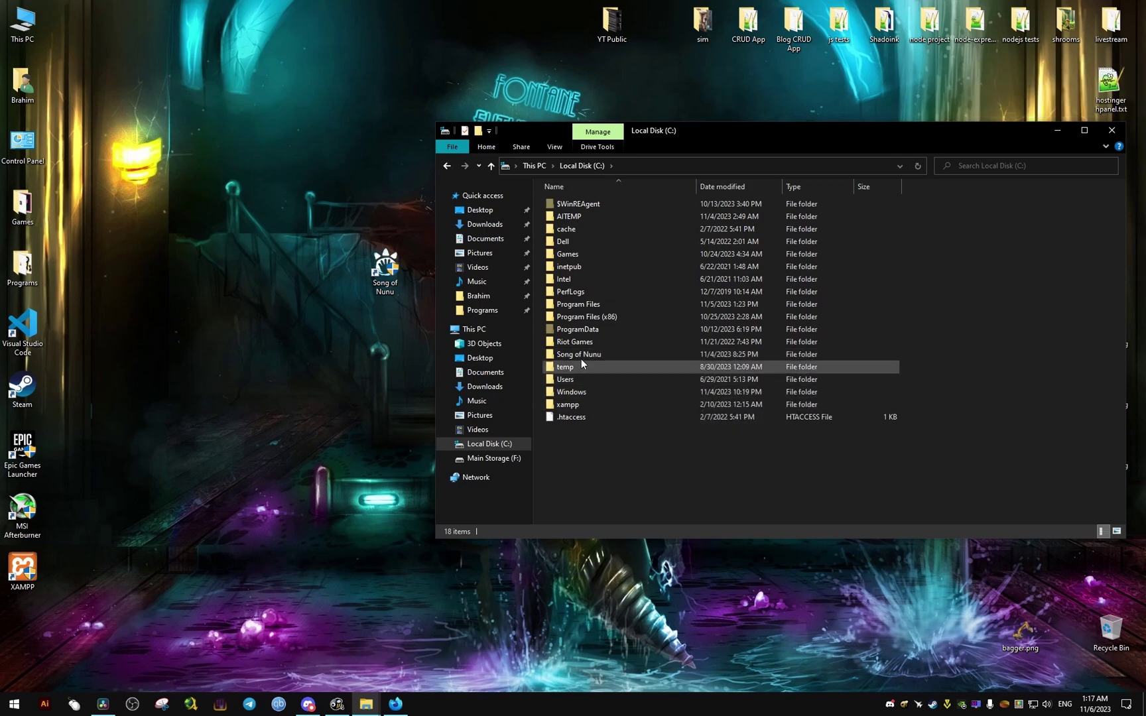
pyautogui.doubleClick(582, 353)
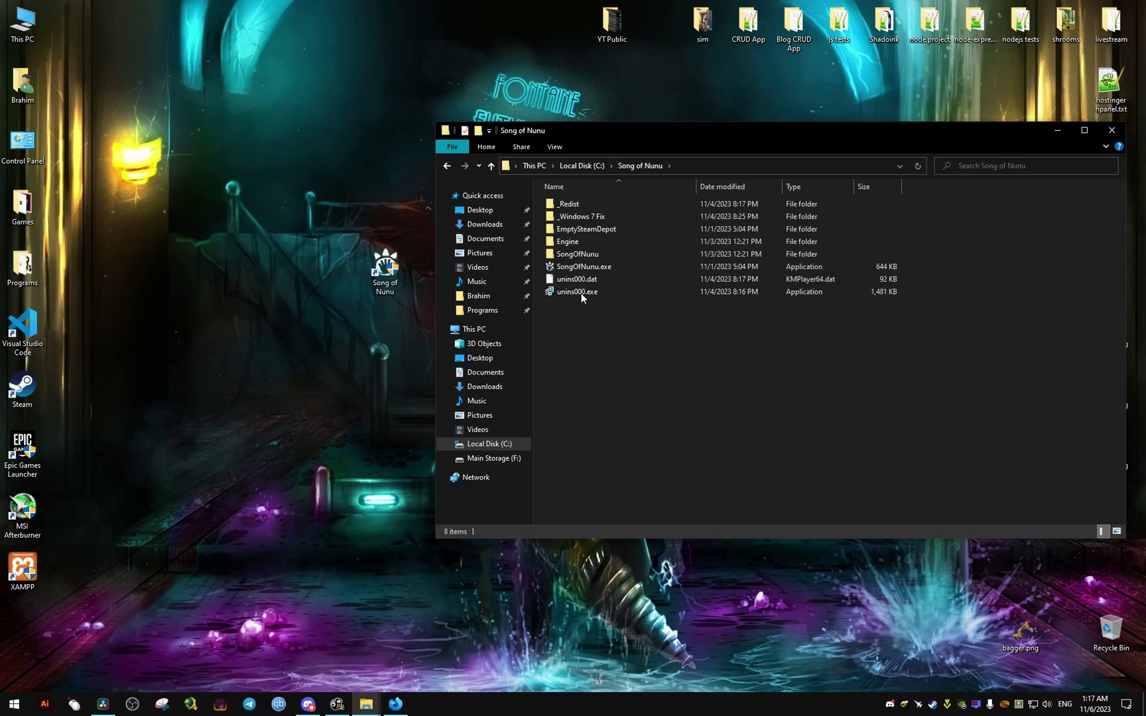
pyautogui.rightClick(580, 267)
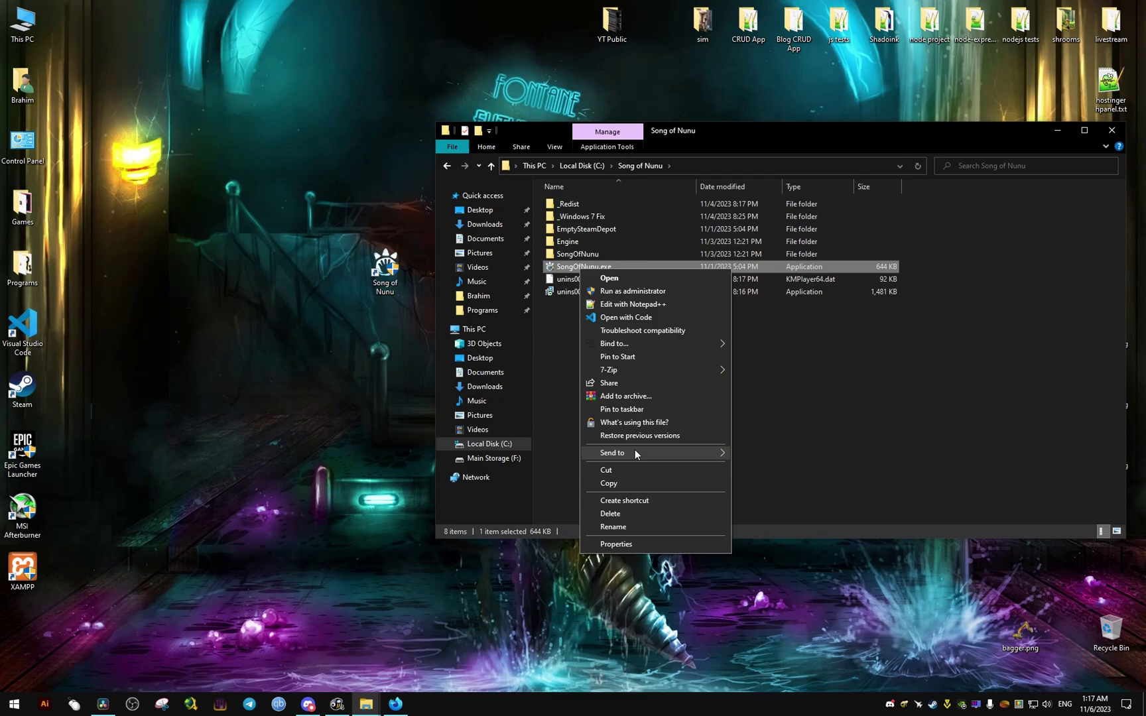
pyautogui.moveTo(611, 452)
pyautogui.click(776, 480)
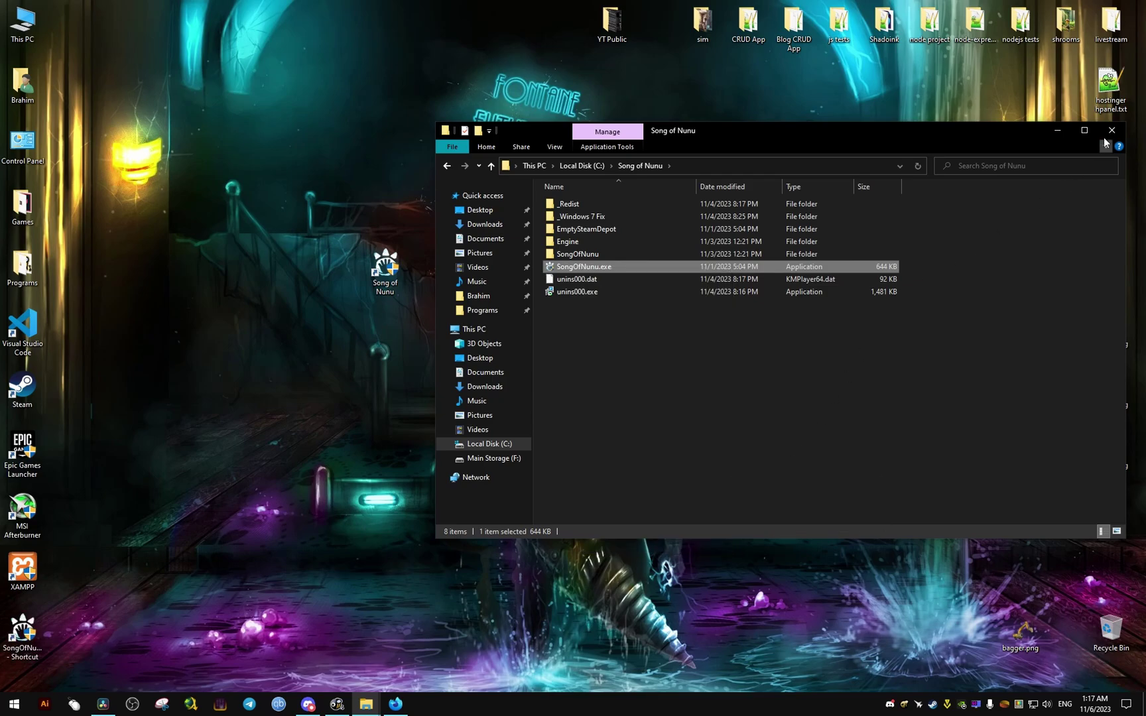
pyautogui.click(1112, 129)
# Move the new shortcut to the desktop centre and delete the old Song of Nunu icon.
pyautogui.moveTo(22, 631)
pyautogui.mouseDown()
pyautogui.moveTo(509, 316)
pyautogui.moveTo(476, 269)
pyautogui.mouseUp()
pyautogui.rightClick(385, 269)
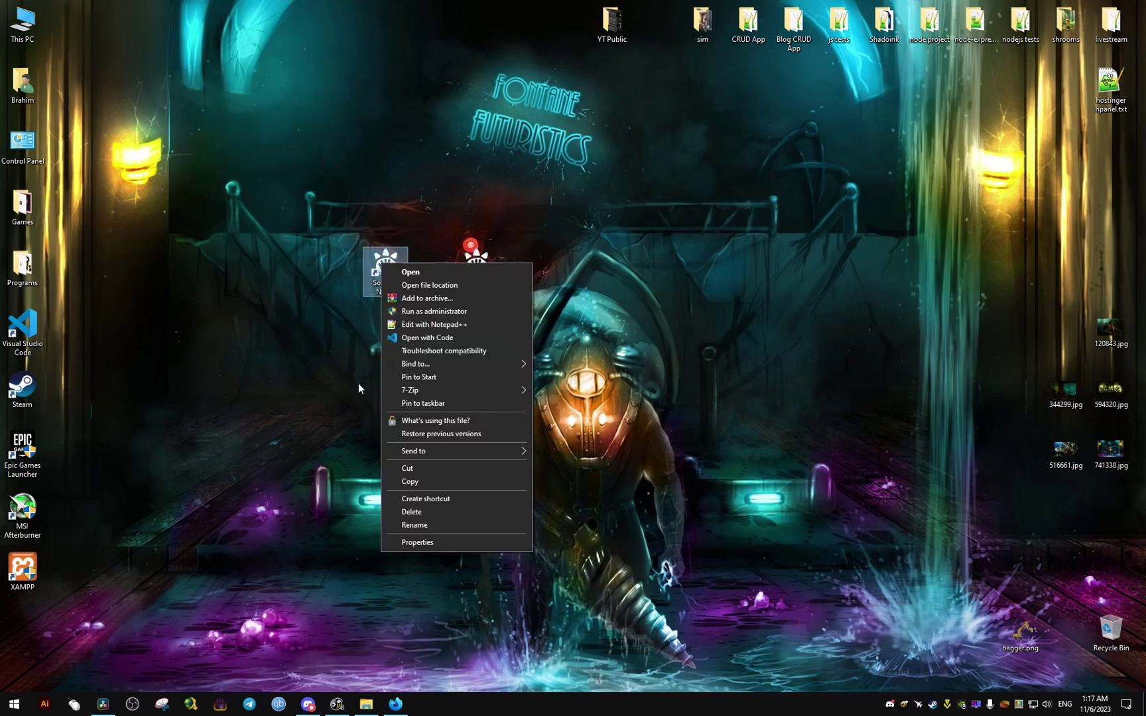
pyautogui.click(425, 513)
# Rename the new shortcut to SongOfNunu.
pyautogui.press('F2')
pyautogui.press('BackSpace')
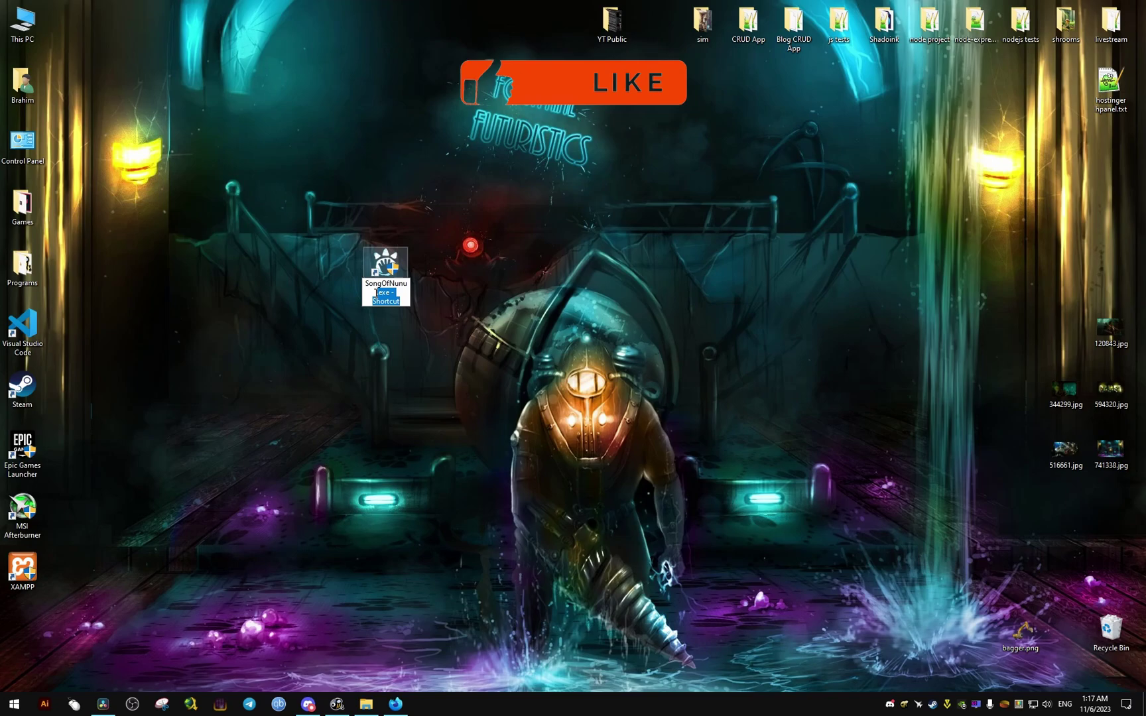
pyautogui.press('Return')
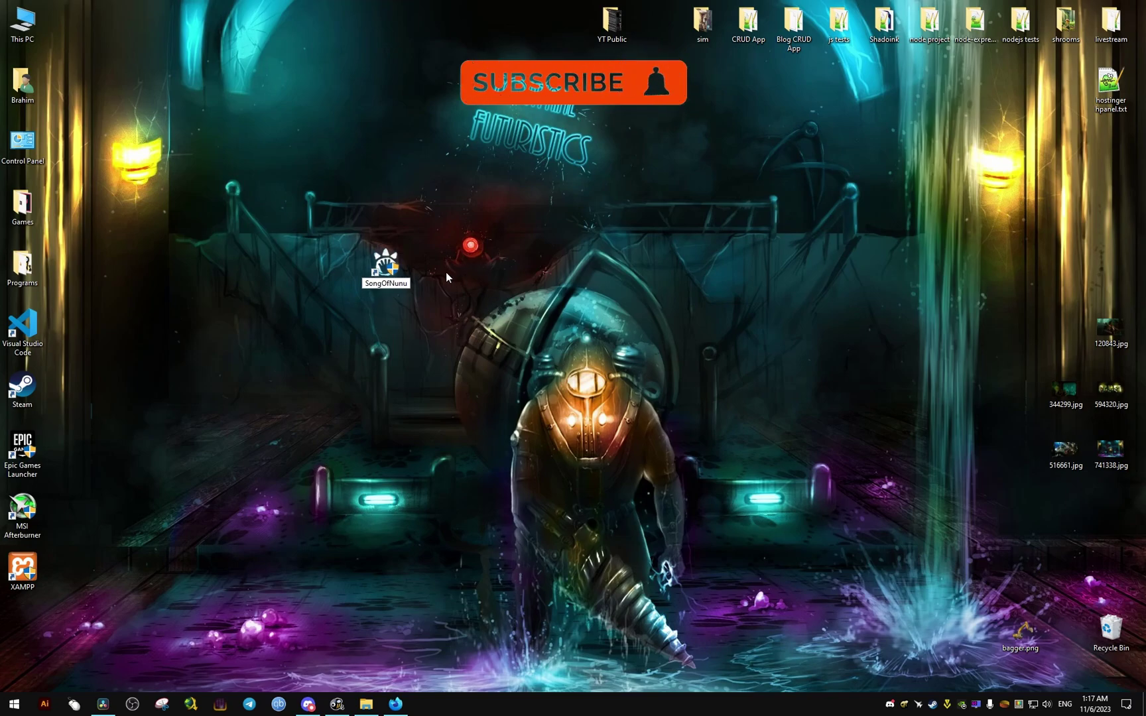
pyautogui.press('Return')
# Append -dx11 to the SongOfNunu shortcut's target and apply it, then bring up the Steam library.
pyautogui.rightClick(385, 267)
pyautogui.click(439, 546)
pyautogui.write('"C:\\Song of Nunu\\SongOfNunu.exe')
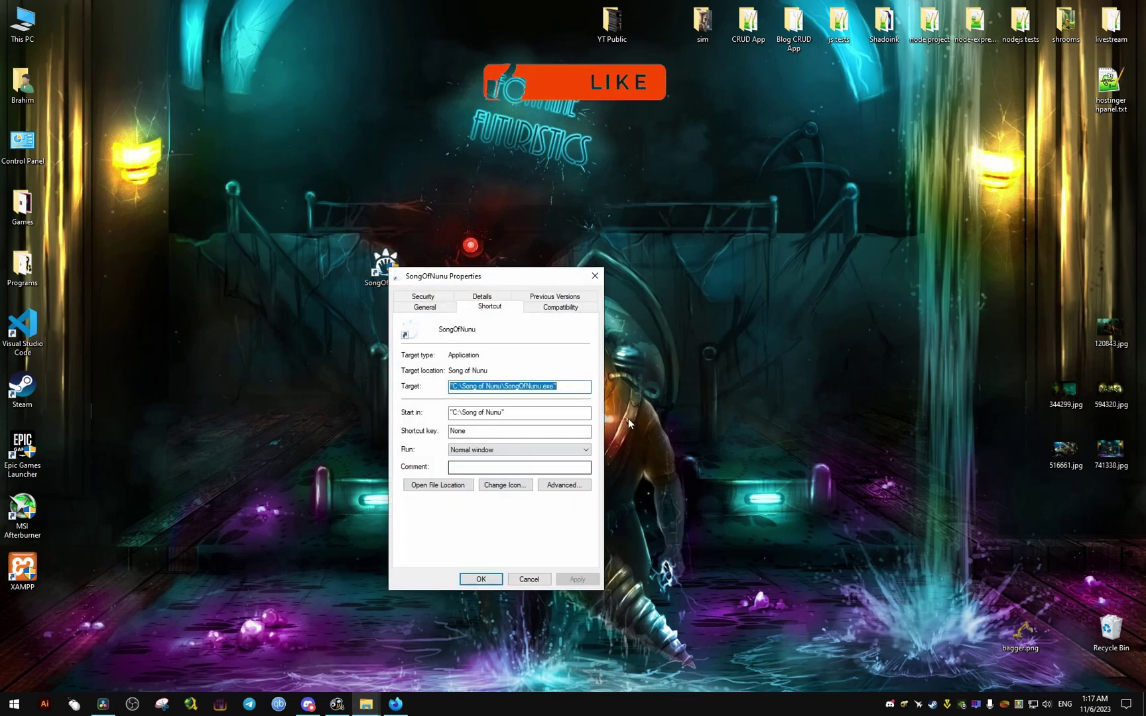
pyautogui.write('-d')
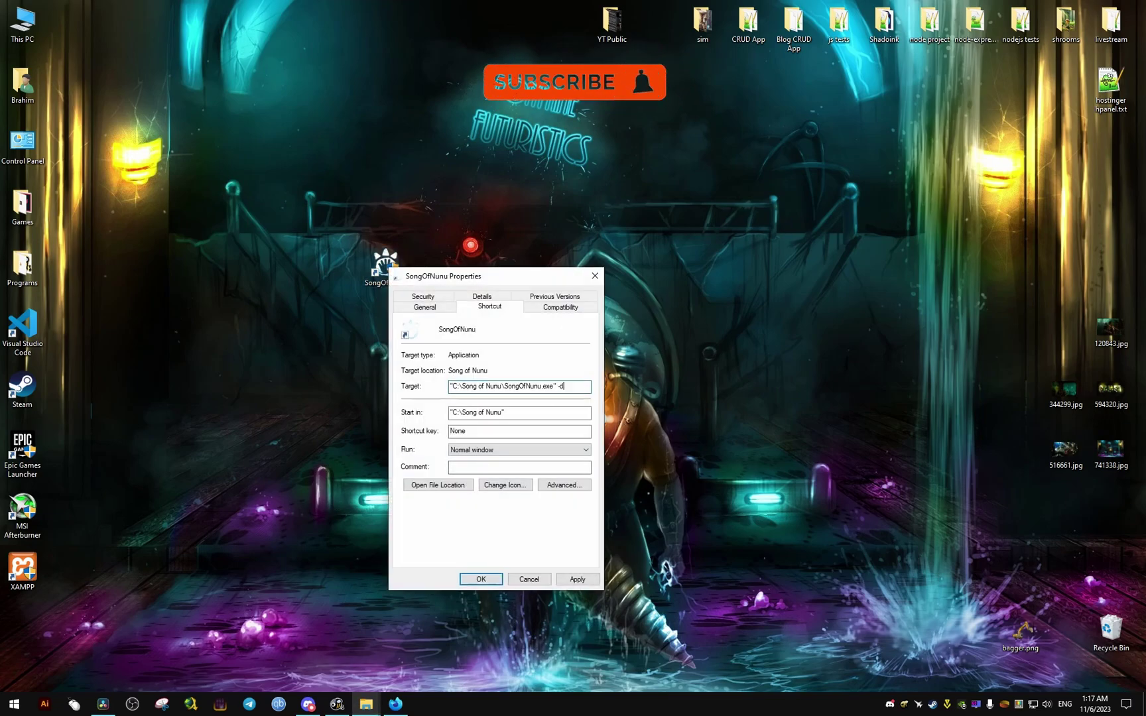
pyautogui.write('x11')
pyautogui.click(577, 580)
pyautogui.click(481, 580)
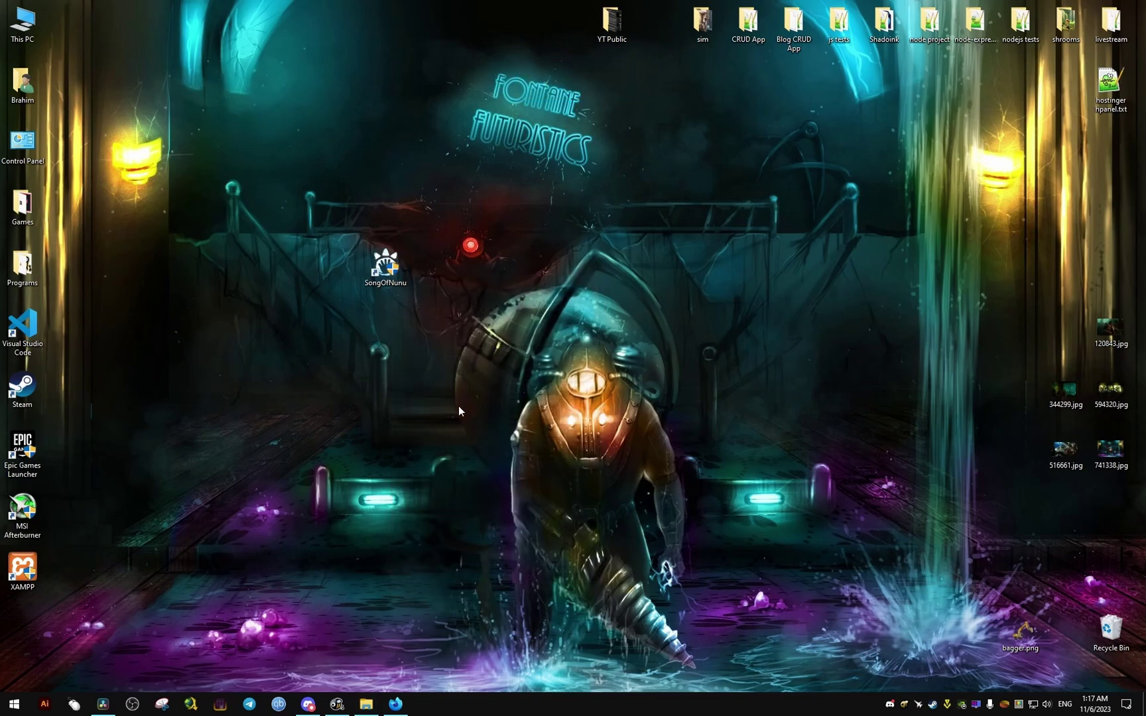
pyautogui.click(933, 707)
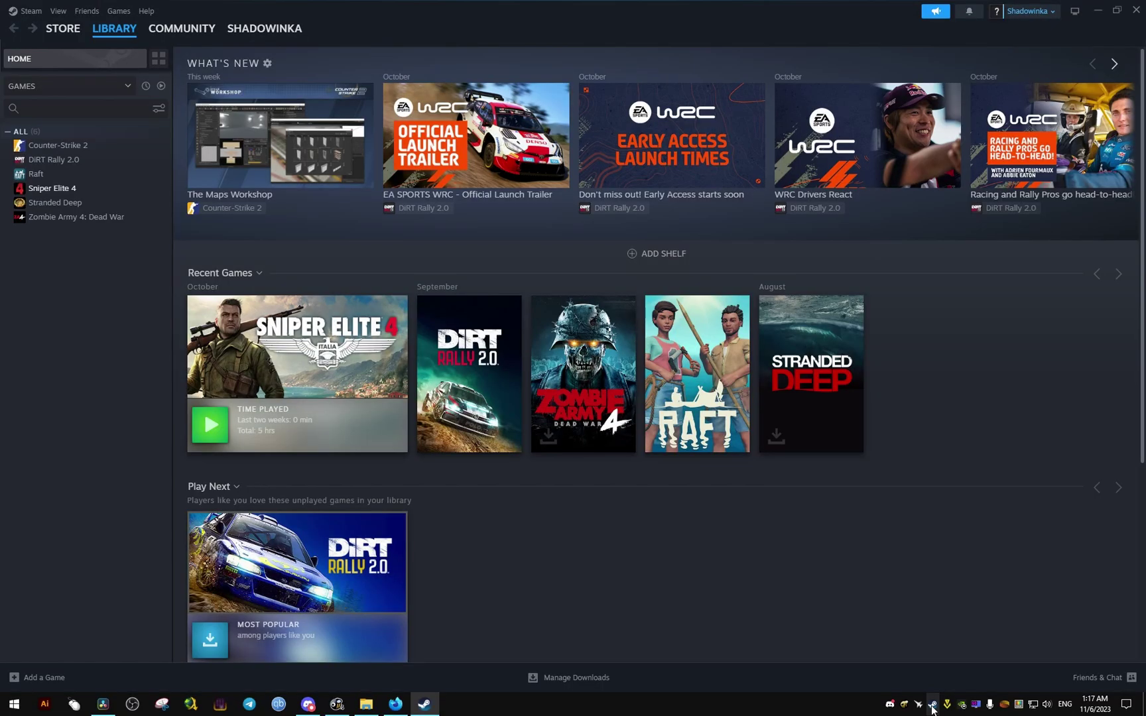
pyautogui.rightClick(69, 188)
pyautogui.click(106, 275)
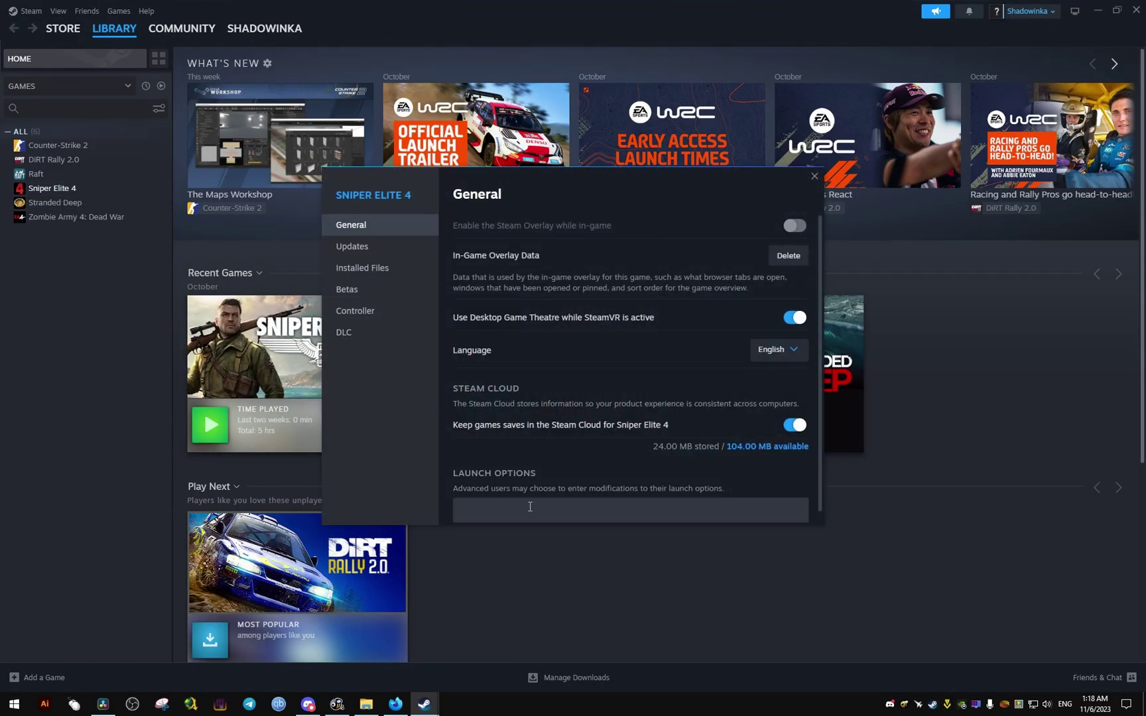
pyautogui.scroll(-1, 526, 505)
pyautogui.click(511, 495)
pyautogui.write('-dx11')
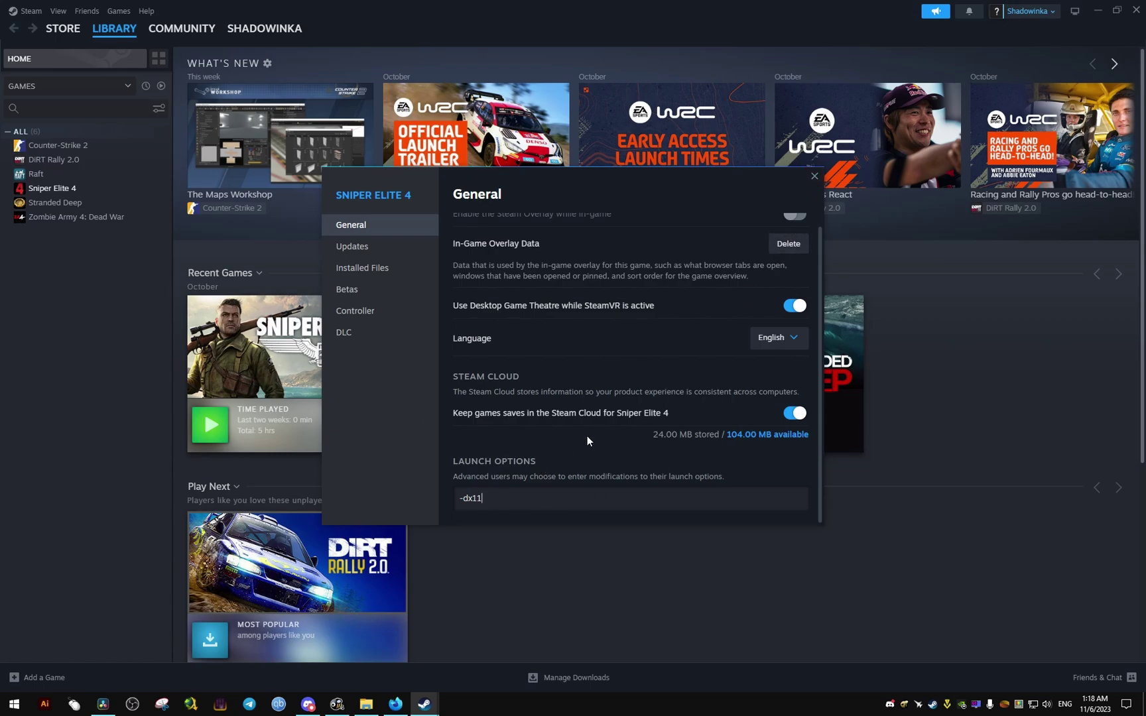
pyautogui.hotkey('ctrl', 'a')
pyautogui.press('BackSpace')
pyautogui.click(814, 176)
pyautogui.click(1135, 11)
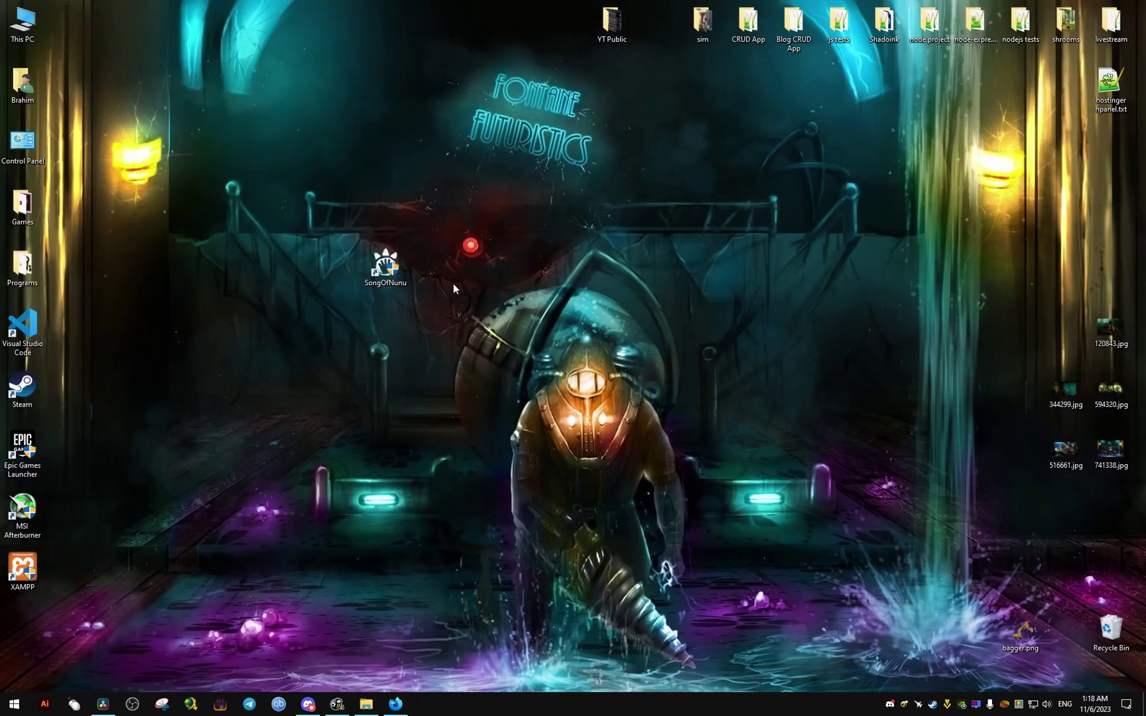